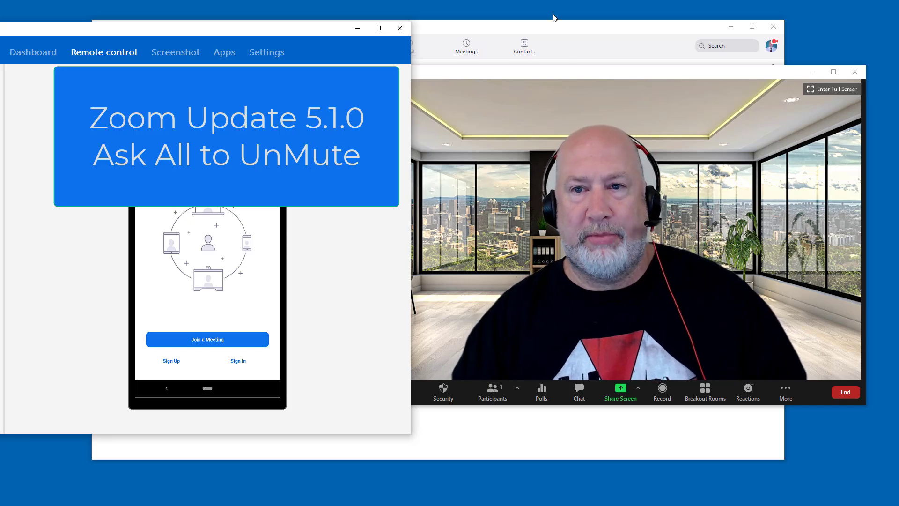
# - Bring the Zoom Meeting window in front of the remote-control window to show both participants
pyautogui.click(583, 71)
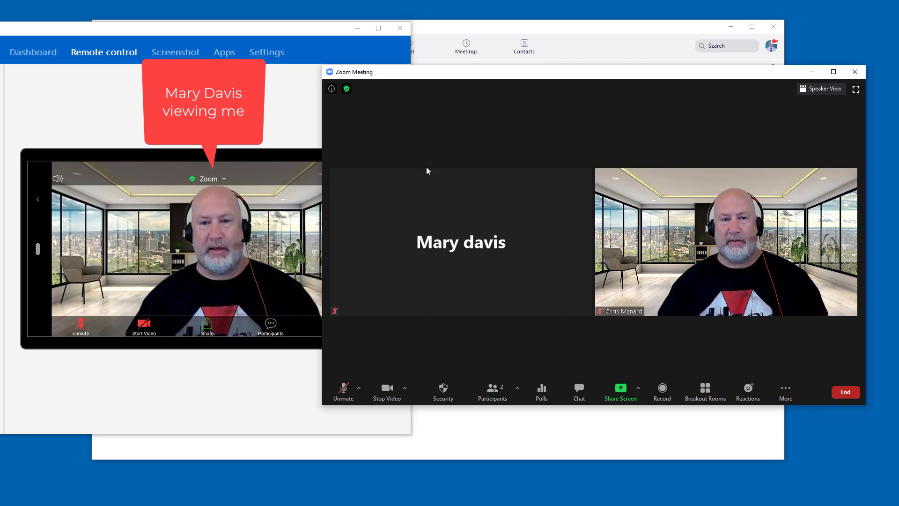
pyautogui.moveTo(565, 241)
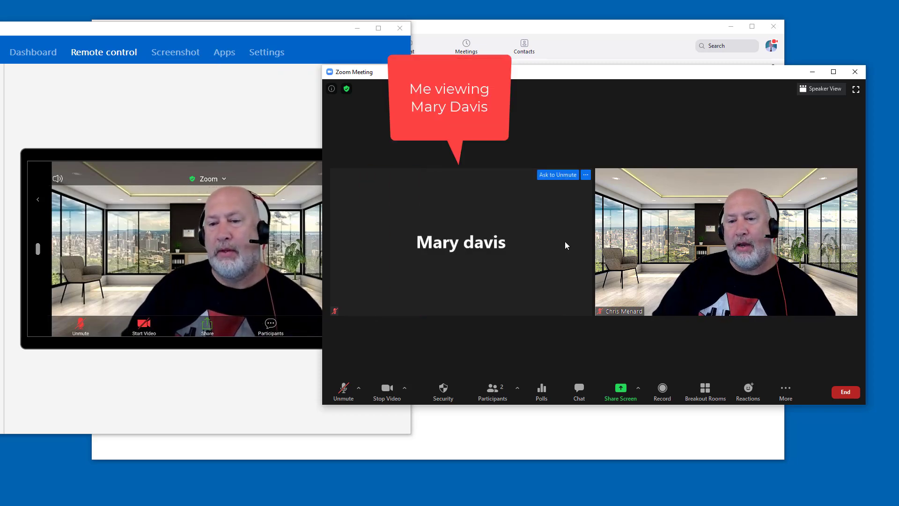
# - Mute All from the Participants panel with 'Allow Participants to Unmute Themselves' left checked
pyautogui.click(493, 393)
pyautogui.moveTo(396, 225)
pyautogui.mouseDown()
pyautogui.moveTo(425, 204)
pyautogui.moveTo(524, 90)
pyautogui.moveTo(490, 78)
pyautogui.moveTo(472, 95)
pyautogui.moveTo(464, 78)
pyautogui.mouseUp()
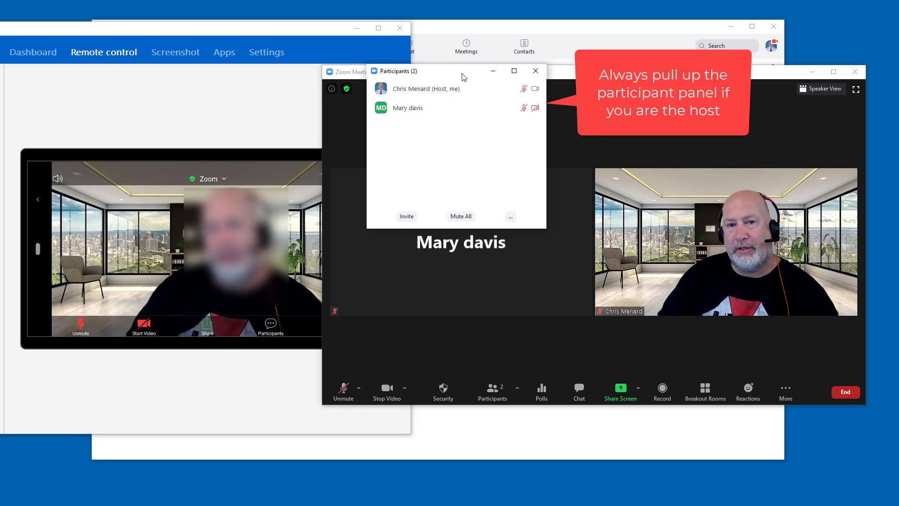
pyautogui.moveTo(476, 94)
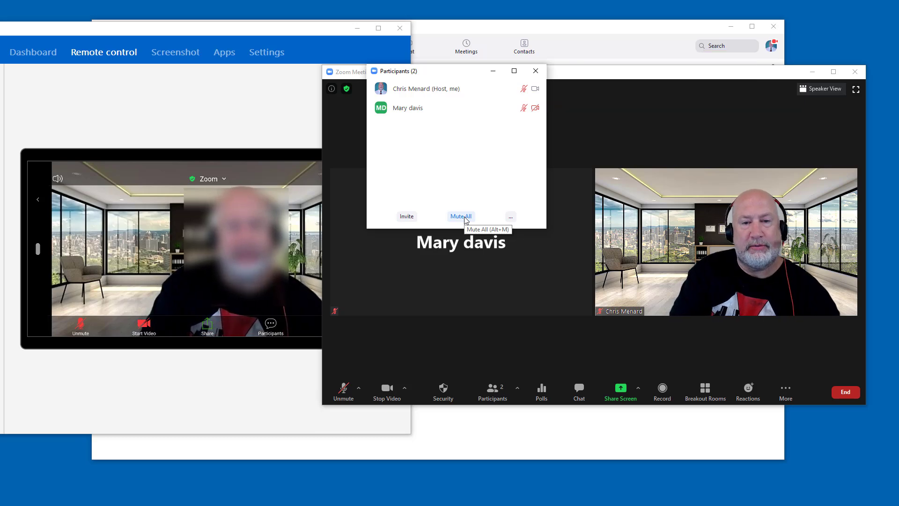
pyautogui.moveTo(504, 116)
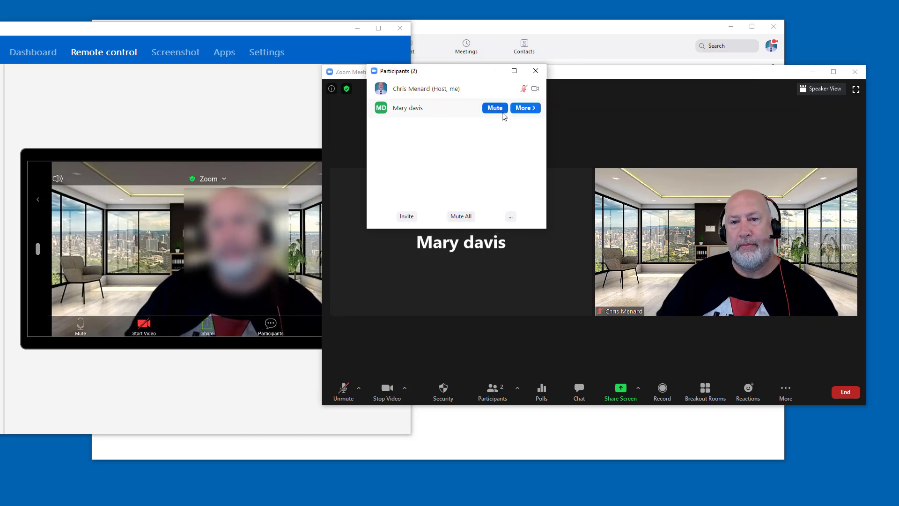
pyautogui.click(461, 217)
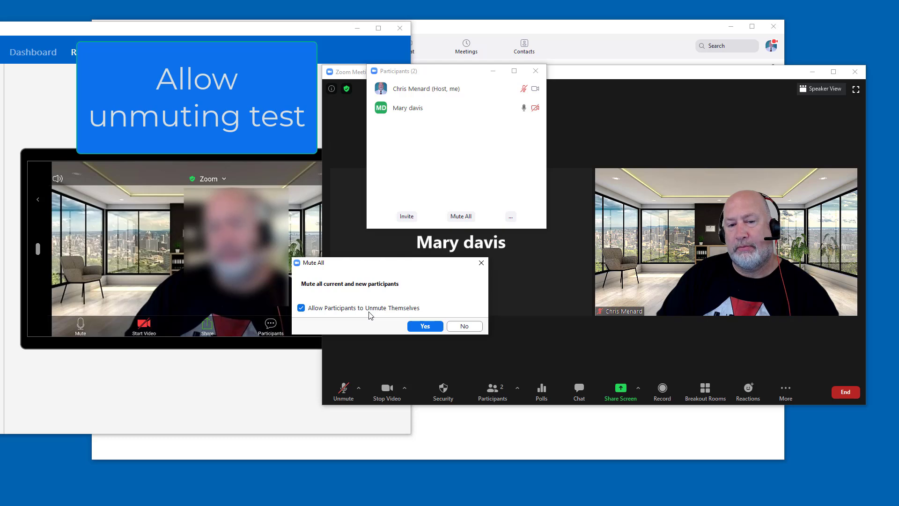
pyautogui.click(419, 327)
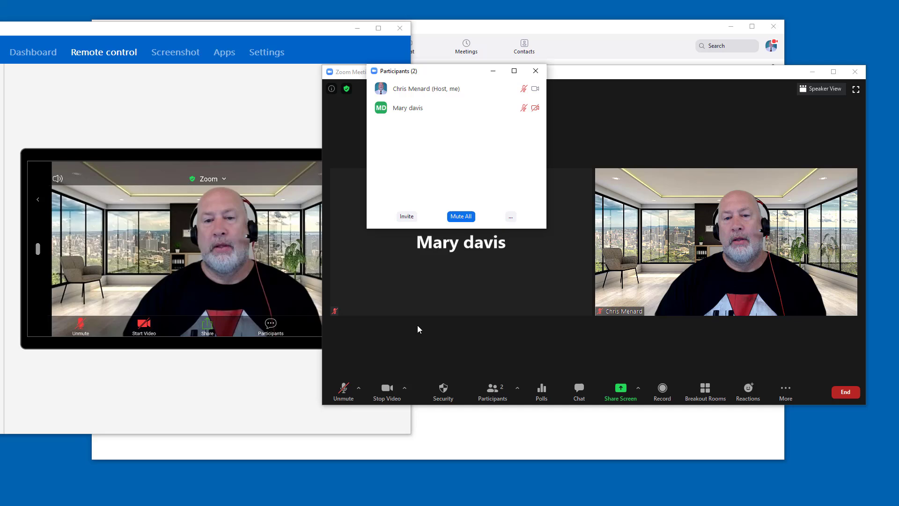
# - Mute All again with 'Allow Participants to Unmute Themselves' unchecked
pyautogui.click(466, 219)
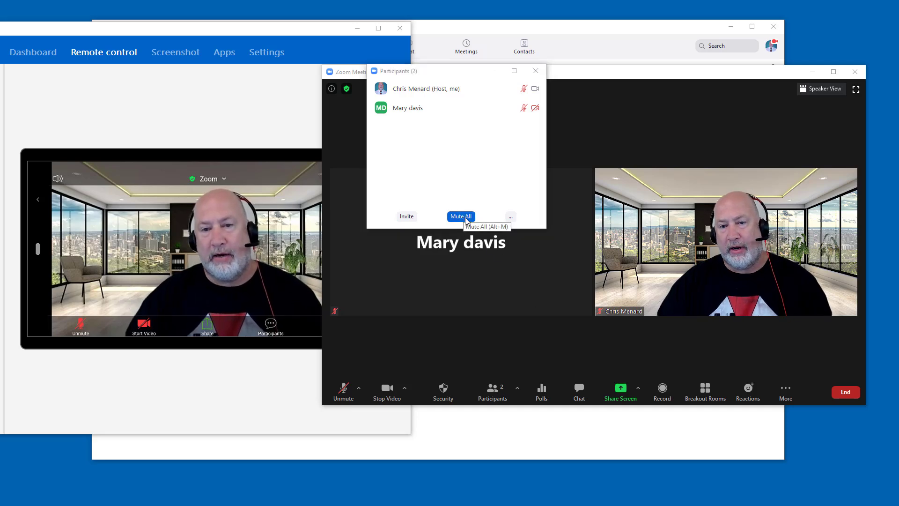
pyautogui.click(308, 309)
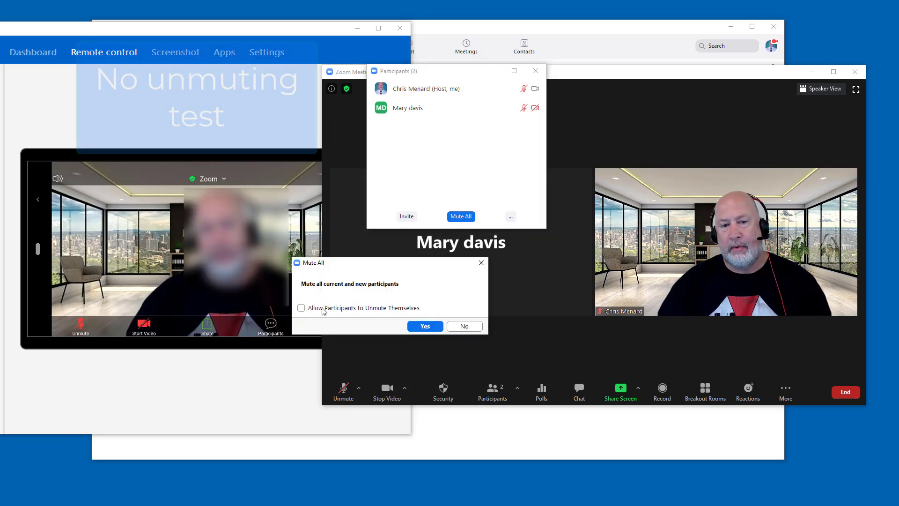
pyautogui.click(427, 327)
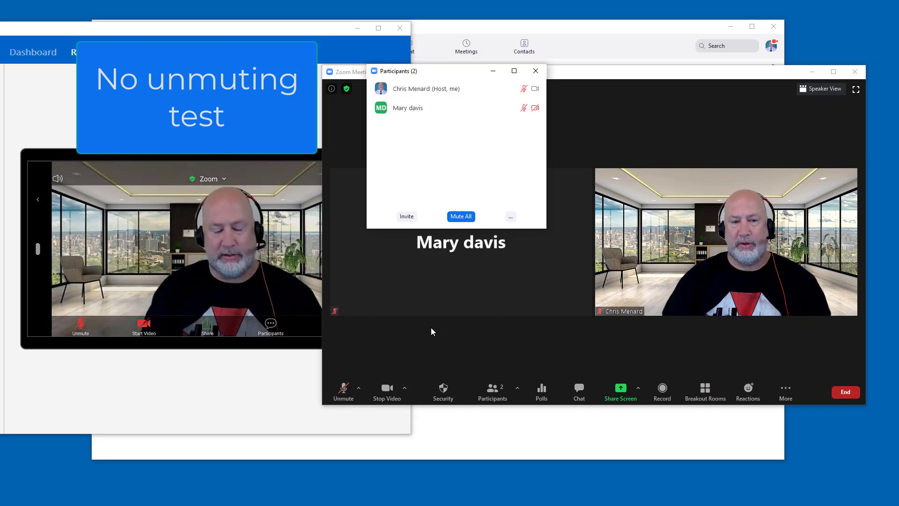
pyautogui.moveTo(457, 310)
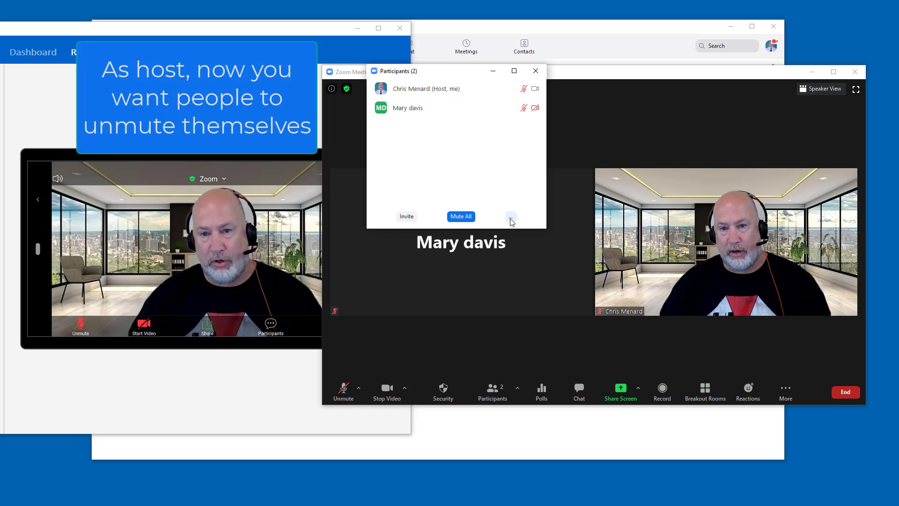
# - Re-enable 'Allow Participants to Unmute Themselves' in the '...' menu, then Mute All
pyautogui.click(511, 218)
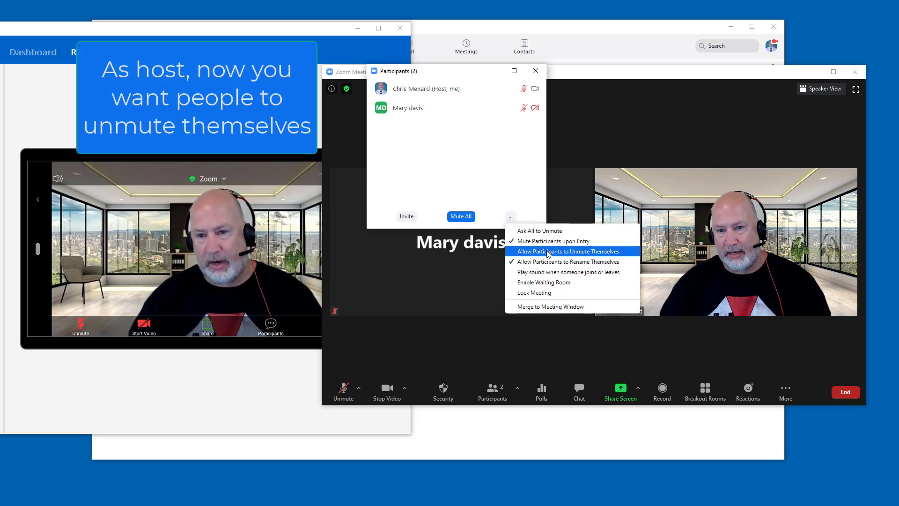
pyautogui.doubleClick(512, 219)
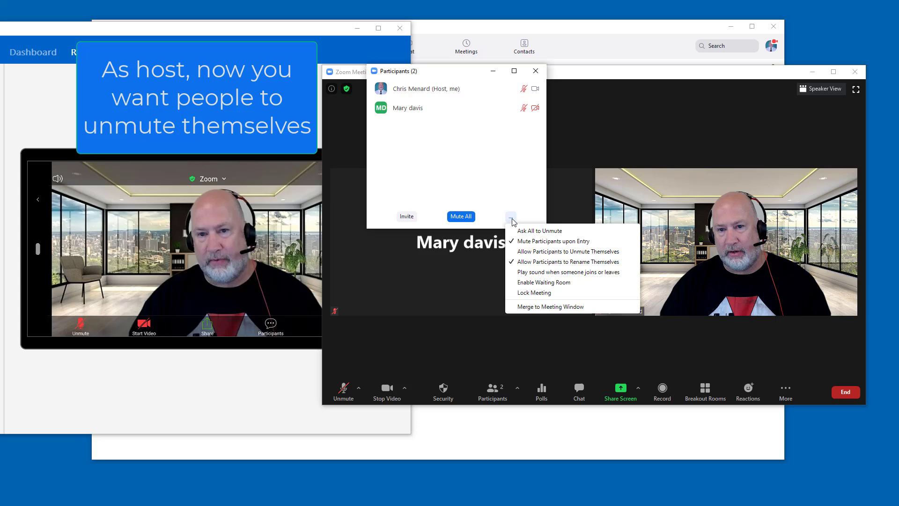
pyautogui.click(541, 252)
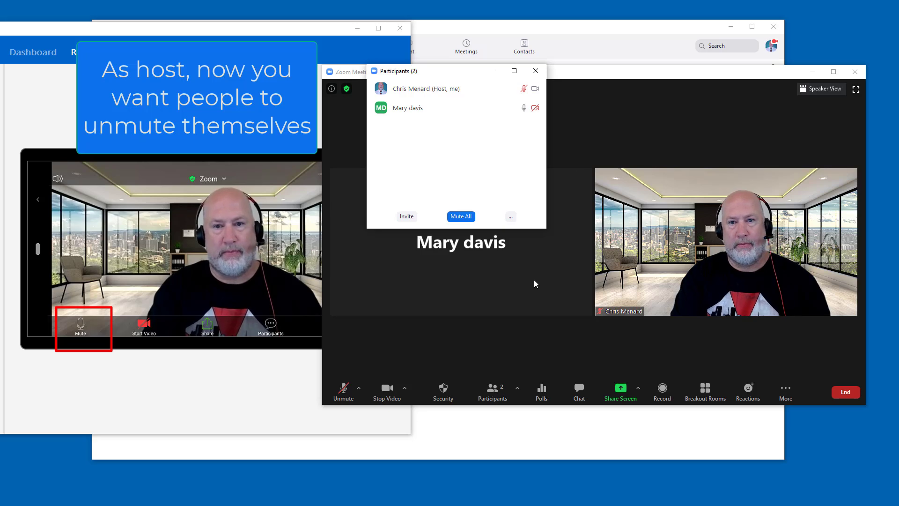
pyautogui.click(464, 219)
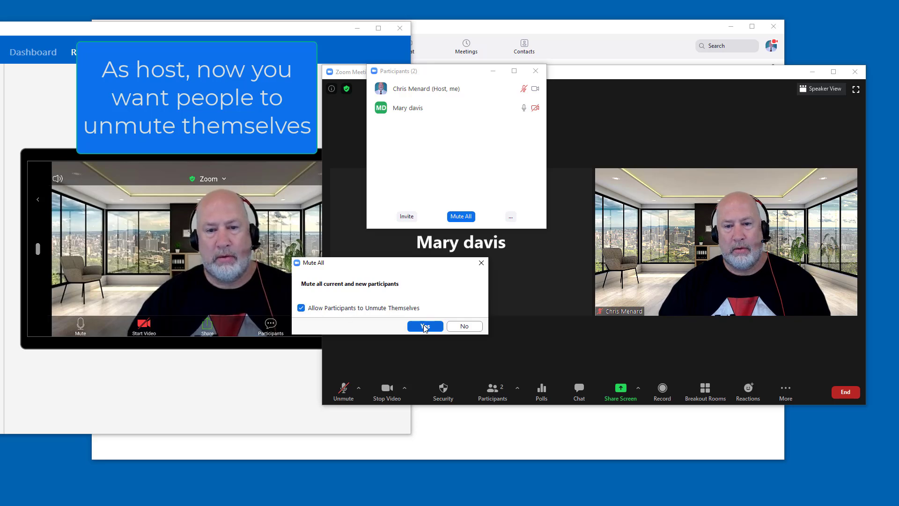
pyautogui.click(426, 327)
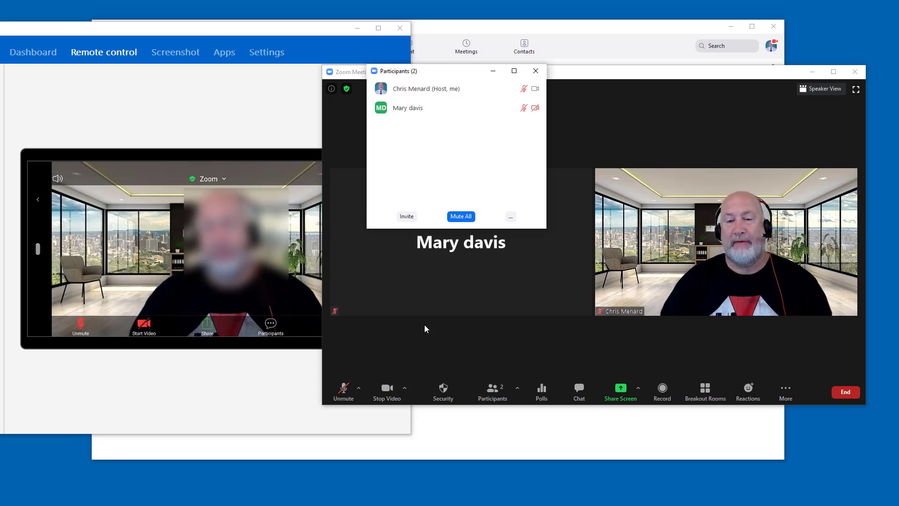
# - Choose Ask All to Unmute from the Participants panel's '...' menu
pyautogui.click(512, 219)
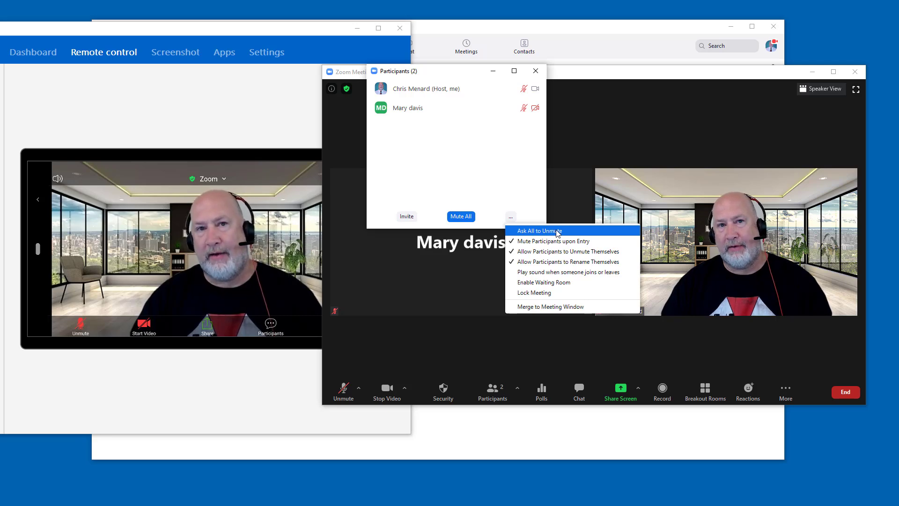
pyautogui.click(558, 231)
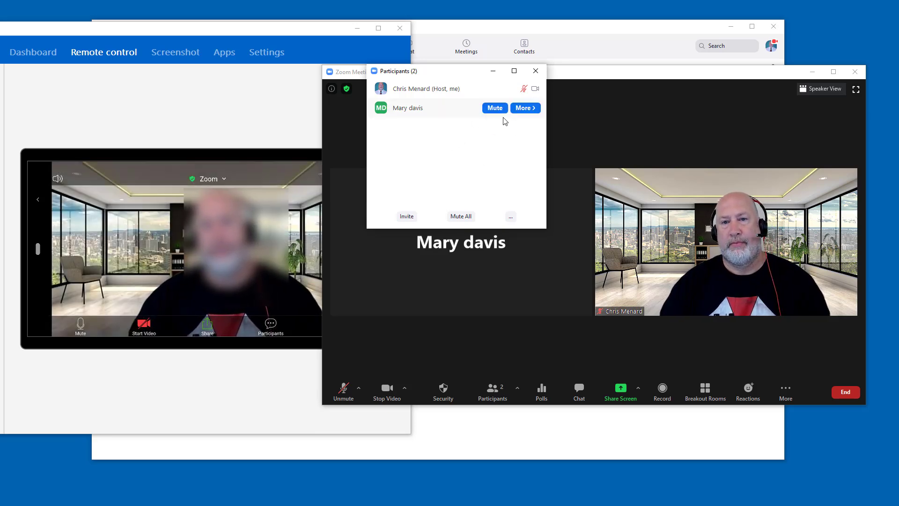
# - Mute the phone participant individually from her row in the Participants list
pyautogui.click(496, 109)
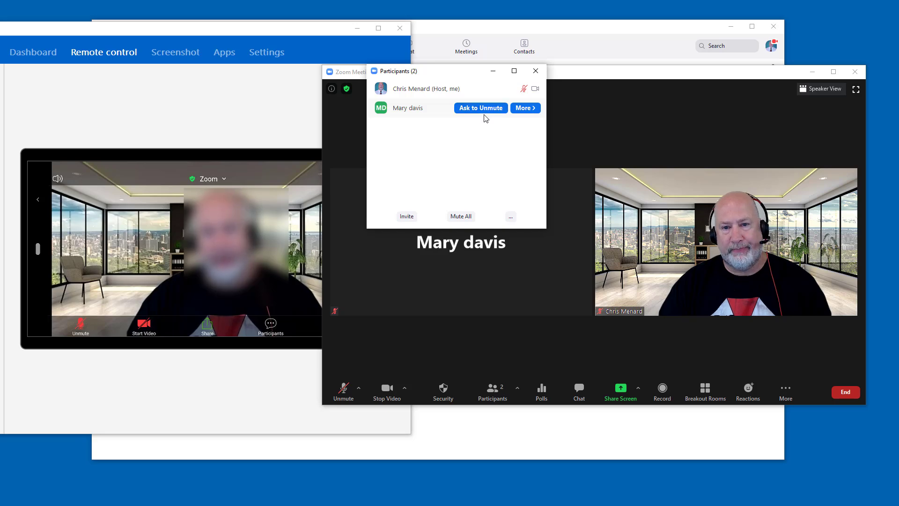
pyautogui.click(510, 217)
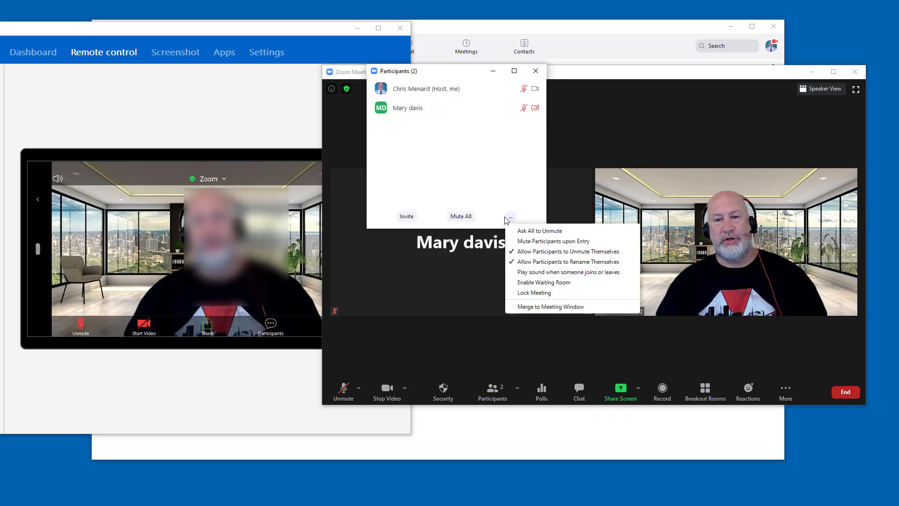